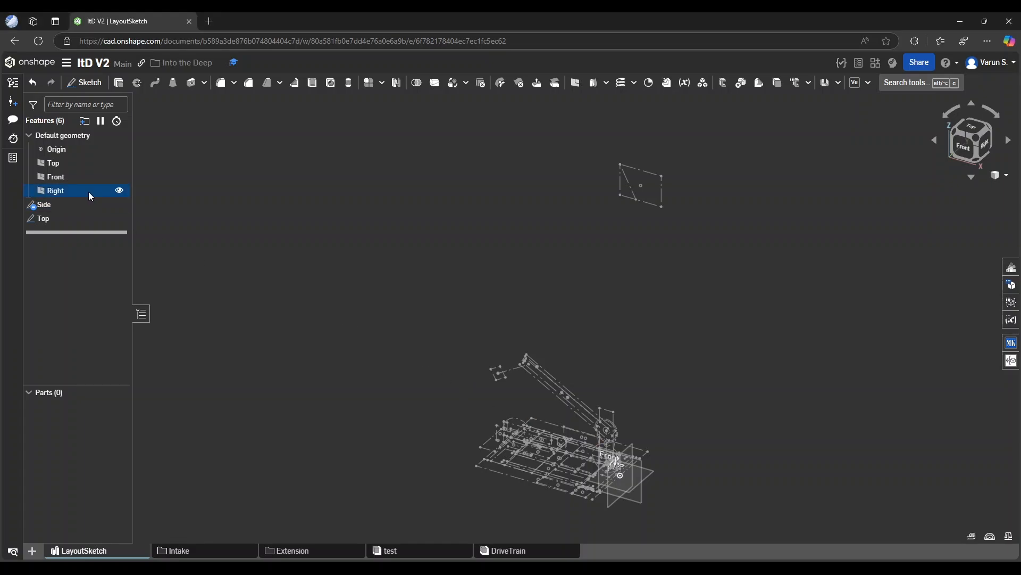
Open the Side sketch for editing and examine the pulley circles, their center distance and the small circle between them on the arm tower
{"action": "double_click", "coordinate": [72, 206]}
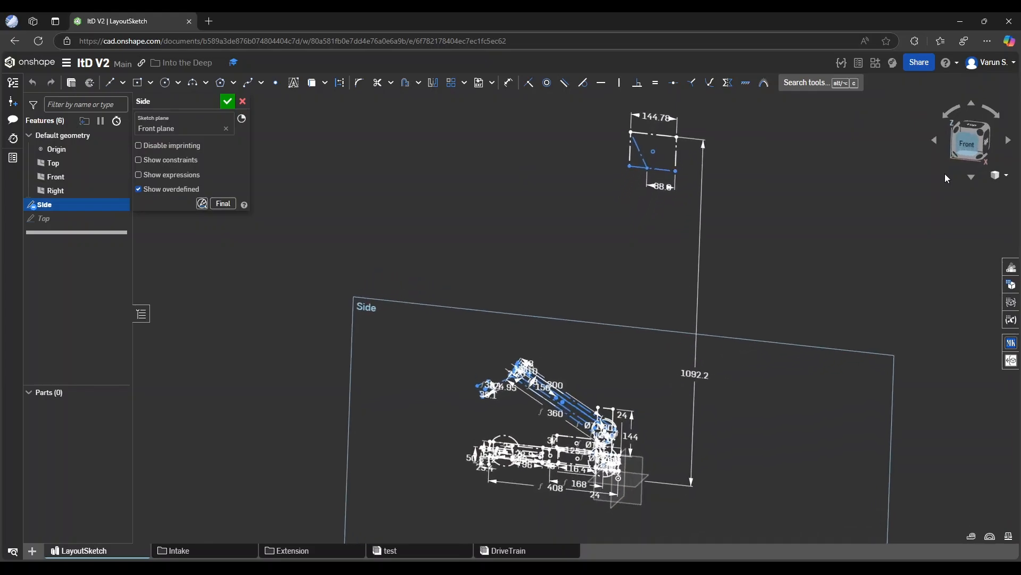
{"action": "scroll", "coordinate": [614, 429], "scroll_direction": "up", "scroll_amount": 5}
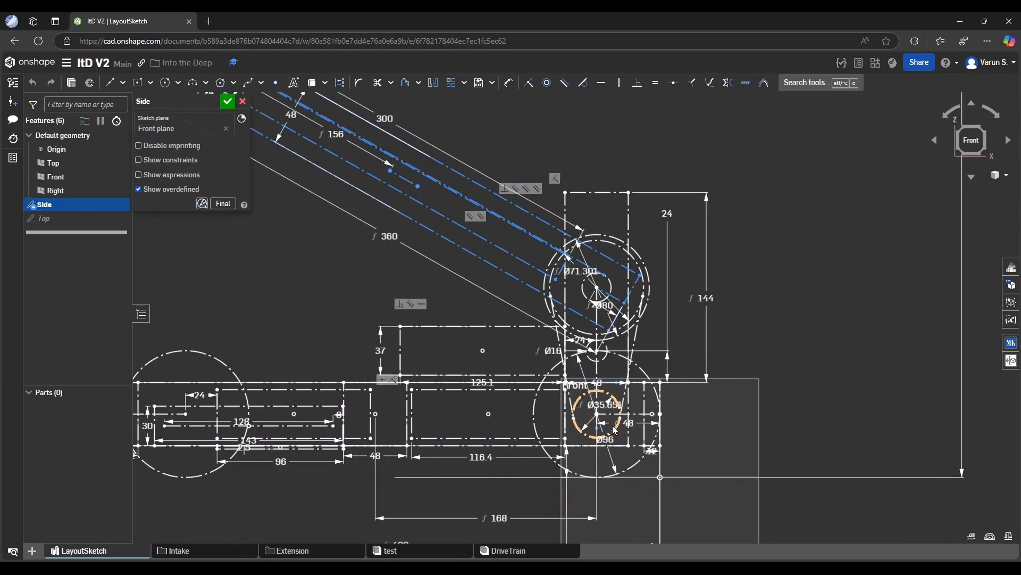
{"action": "scroll", "coordinate": [614, 429], "scroll_direction": "up", "scroll_amount": 2}
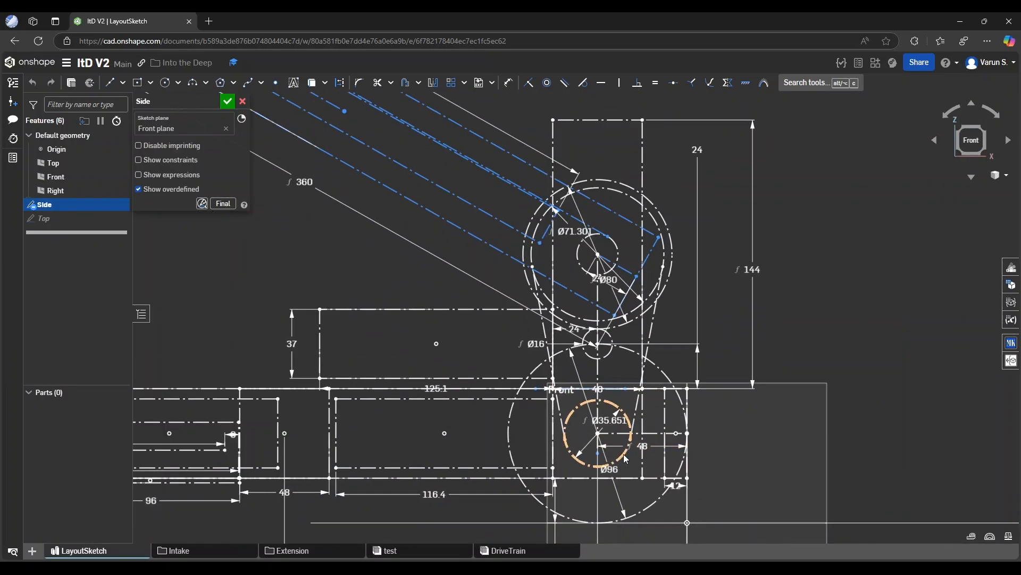
{"action": "left_click", "coordinate": [626, 458]}
{"action": "left_click", "coordinate": [636, 299]}
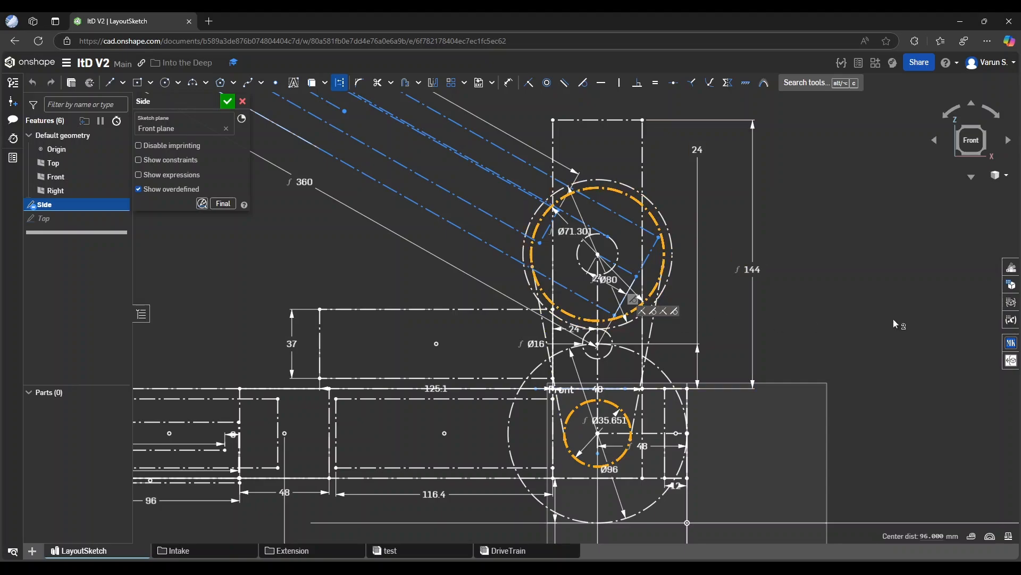
{"action": "key", "text": "Escape"}
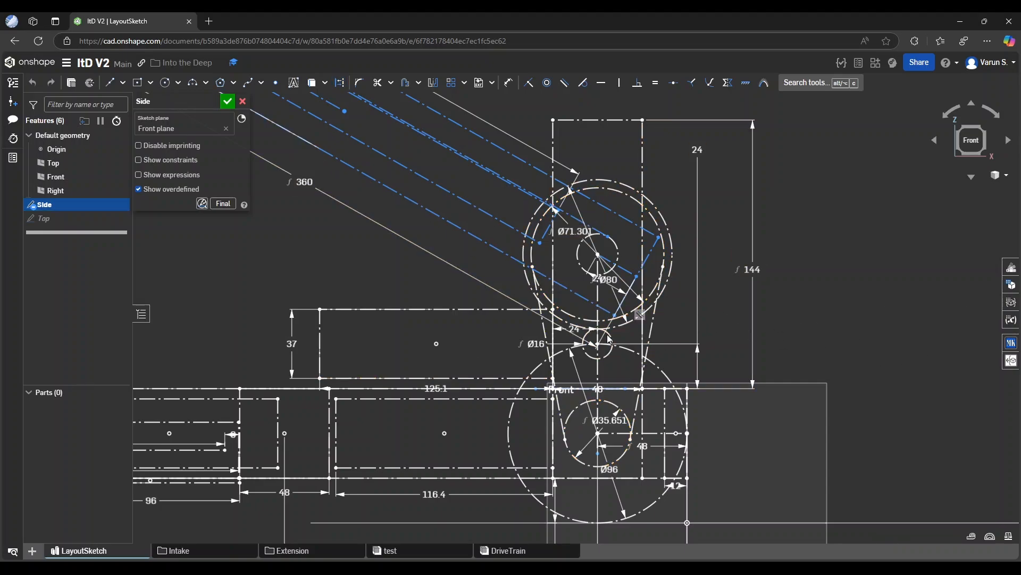
{"action": "left_click", "coordinate": [608, 355]}
{"action": "left_click", "coordinate": [634, 322]}
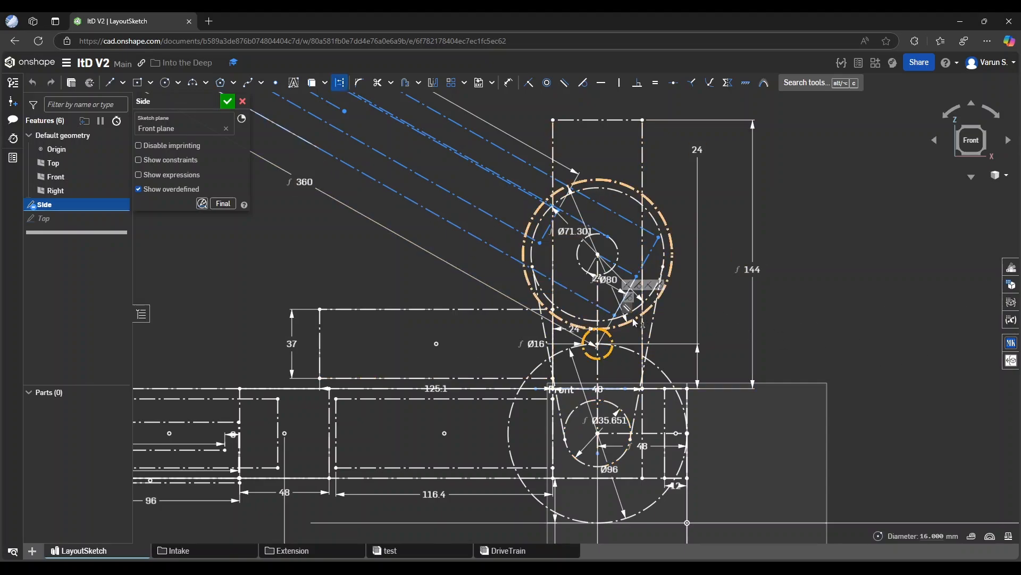
{"action": "left_click", "coordinate": [634, 322]}
{"action": "key", "text": "Escape"}
{"action": "scroll", "coordinate": [858, 426], "scroll_direction": "down", "scroll_amount": 4}
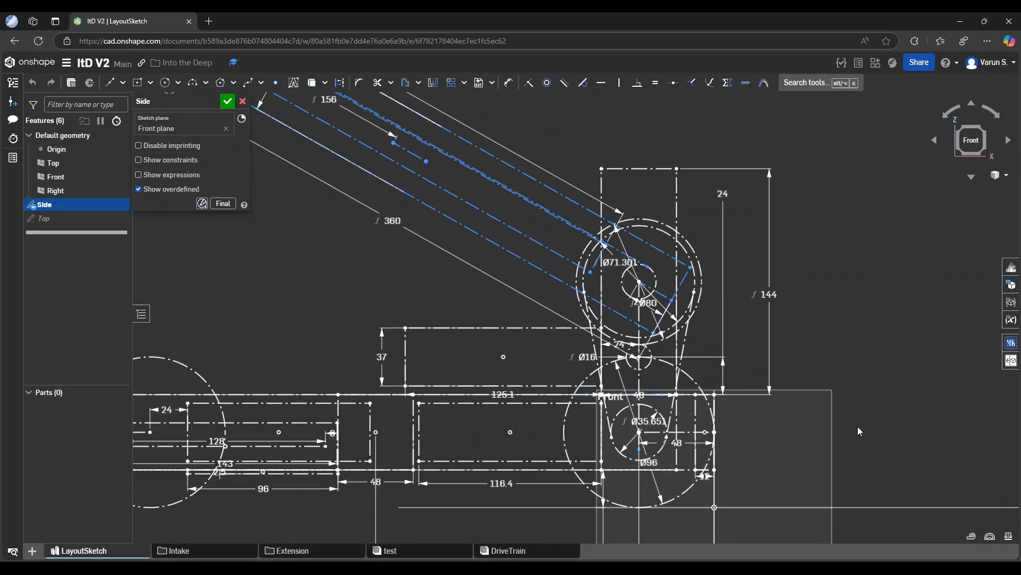
{"action": "scroll", "coordinate": [693, 397], "scroll_direction": "up", "scroll_amount": 4}
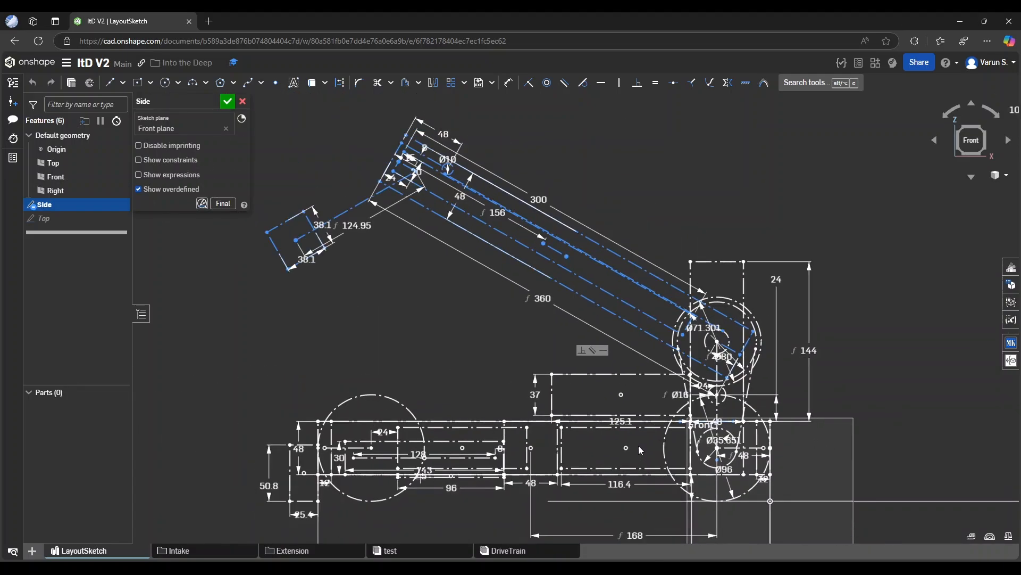
Examine the chassis in the Side sketch, including the nested intake rectangles and the diameter of the wheel circle at the far end from the tower
{"action": "scroll", "coordinate": [732, 465], "scroll_direction": "up", "scroll_amount": 2}
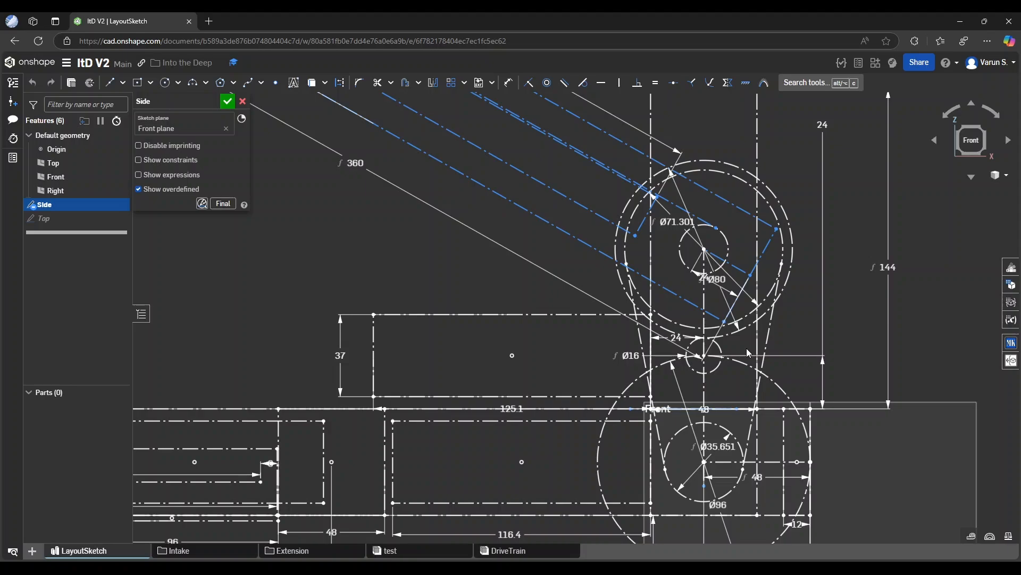
{"action": "scroll", "coordinate": [947, 329], "scroll_direction": "down", "scroll_amount": 4}
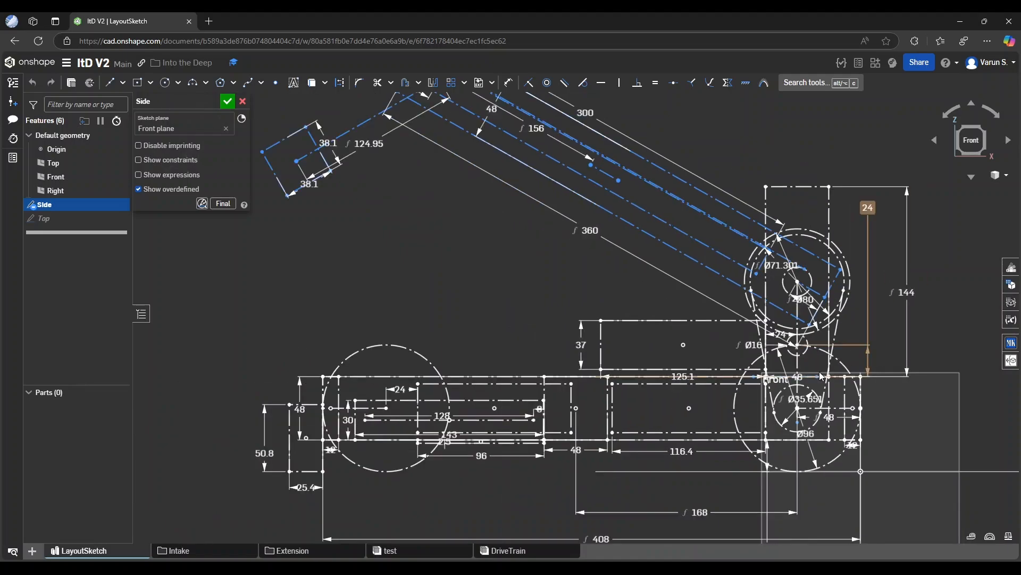
{"action": "scroll", "coordinate": [362, 409], "scroll_direction": "up", "scroll_amount": 5}
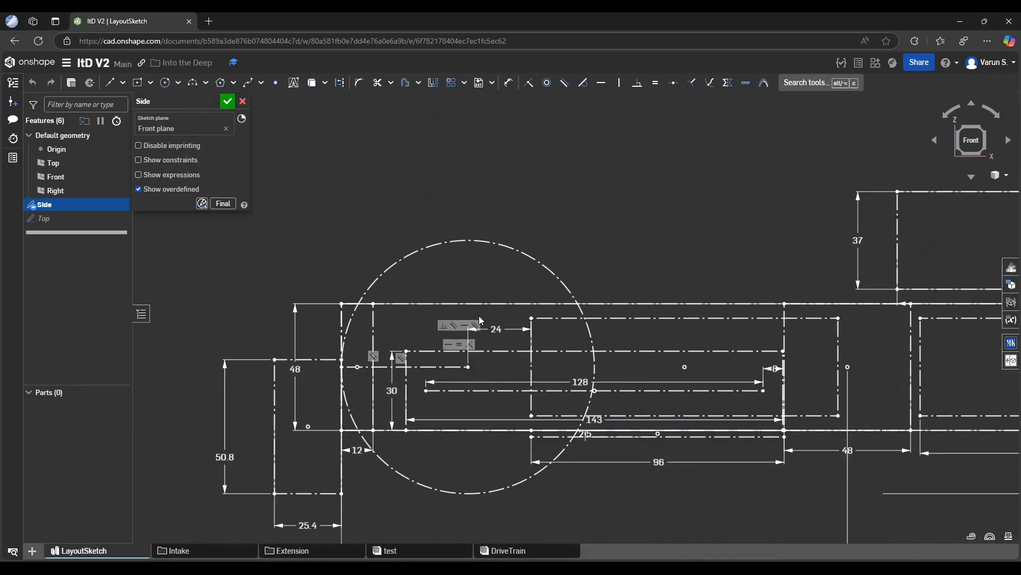
{"action": "scroll", "coordinate": [445, 453], "scroll_direction": "up", "scroll_amount": 2}
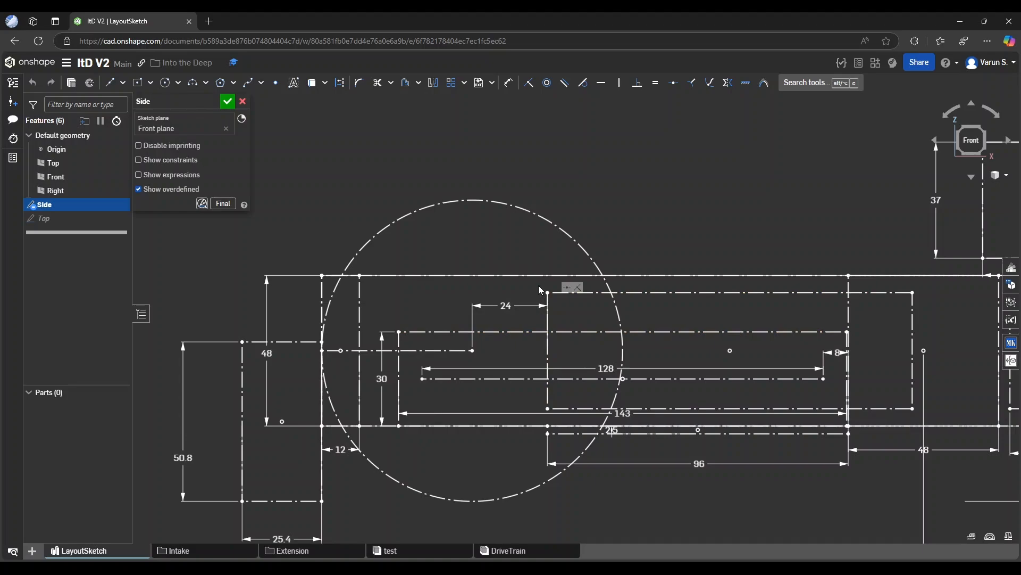
{"action": "left_click_drag", "start_coordinate": [539, 286], "coordinate": [924, 418]}
{"action": "left_click", "coordinate": [753, 509]}
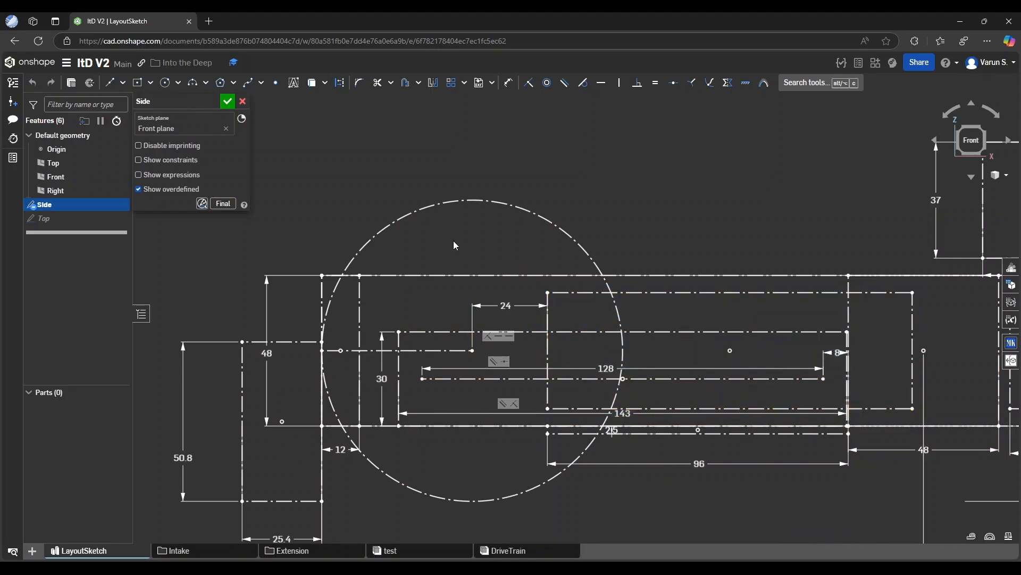
{"action": "left_click", "coordinate": [474, 201]}
{"action": "scroll", "coordinate": [414, 299], "scroll_direction": "down", "scroll_amount": 3}
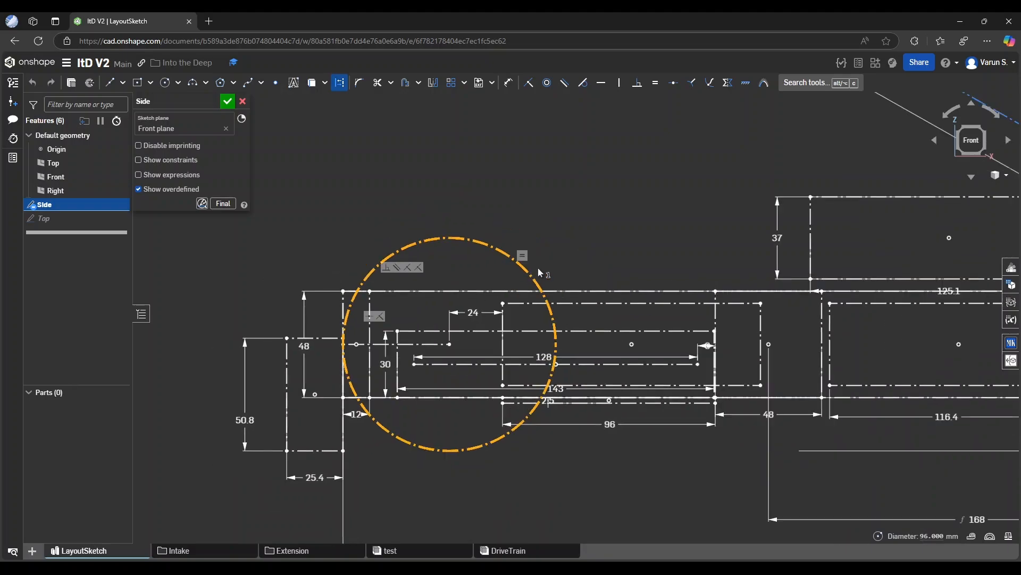
{"action": "left_click", "coordinate": [580, 232]}
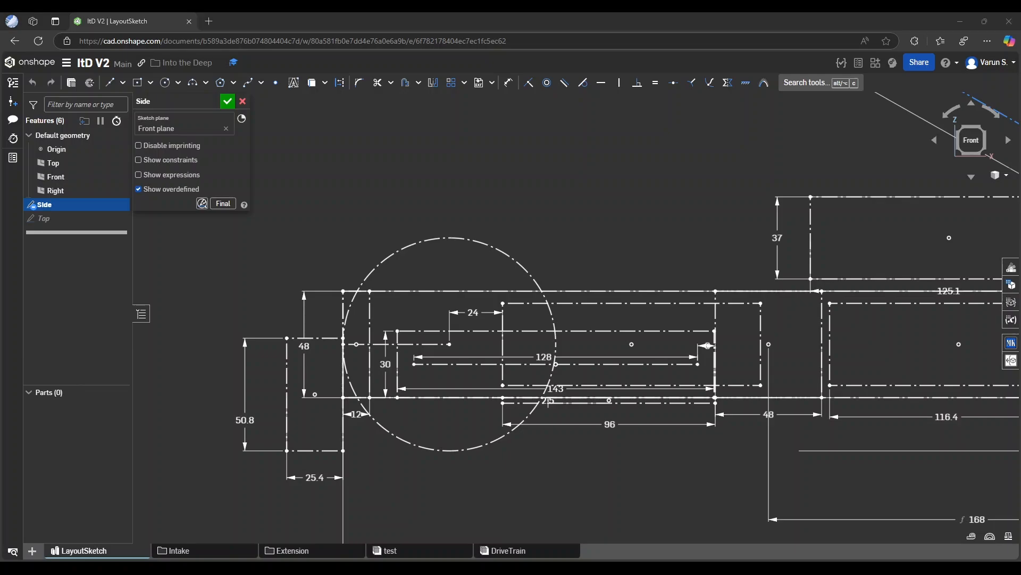
Swing the arm geometry in the Side sketch down over the chassis by moving its free end
{"action": "scroll", "coordinate": [525, 449], "scroll_direction": "down", "scroll_amount": 5}
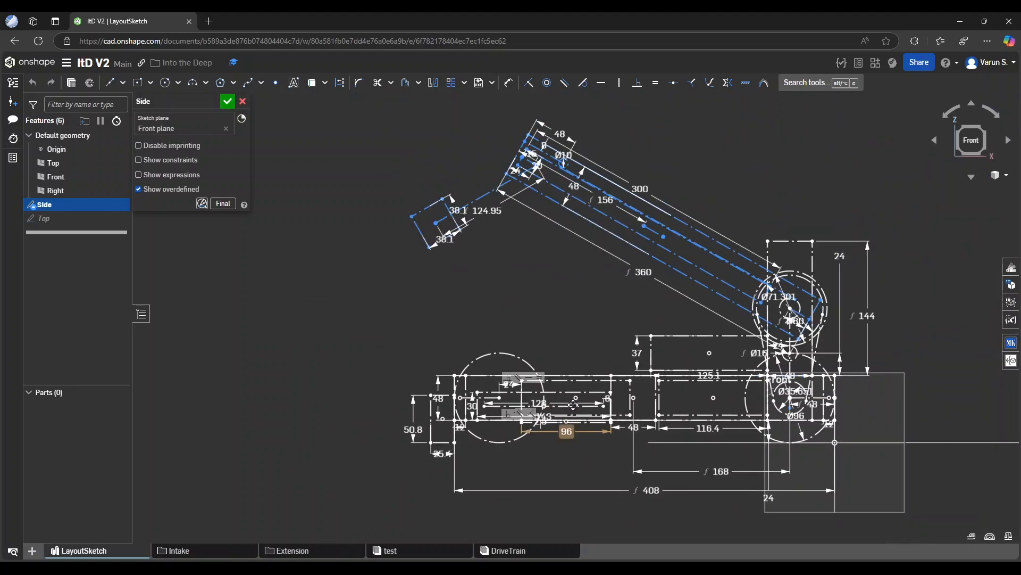
{"action": "scroll", "coordinate": [583, 421], "scroll_direction": "down", "scroll_amount": 1}
{"action": "scroll", "coordinate": [614, 239], "scroll_direction": "up", "scroll_amount": 1}
{"action": "middle_click_drag", "start_coordinate": [590, 291], "coordinate": [574, 319]}
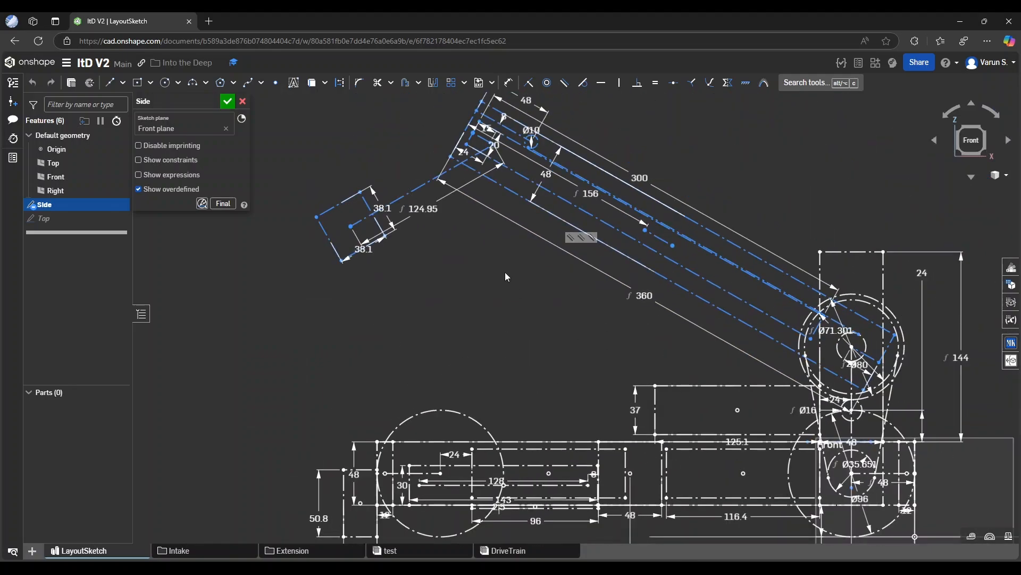
{"action": "mouse_move", "coordinate": [365, 218]}
{"action": "left_mouse_down"}
{"action": "mouse_move", "coordinate": [295, 372]}
{"action": "mouse_move", "coordinate": [317, 342]}
{"action": "mouse_move", "coordinate": [287, 360]}
{"action": "mouse_move", "coordinate": [358, 241]}
{"action": "mouse_move", "coordinate": [471, 181]}
{"action": "mouse_move", "coordinate": [378, 288]}
{"action": "mouse_move", "coordinate": [353, 397]}
{"action": "mouse_move", "coordinate": [412, 484]}
{"action": "mouse_move", "coordinate": [445, 508]}
{"action": "mouse_move", "coordinate": [433, 487]}
{"action": "mouse_move", "coordinate": [334, 404]}
{"action": "mouse_move", "coordinate": [296, 340]}
{"action": "mouse_move", "coordinate": [296, 356]}
{"action": "left_mouse_up"}
{"action": "scroll", "coordinate": [427, 353], "scroll_direction": "up", "scroll_amount": 4}
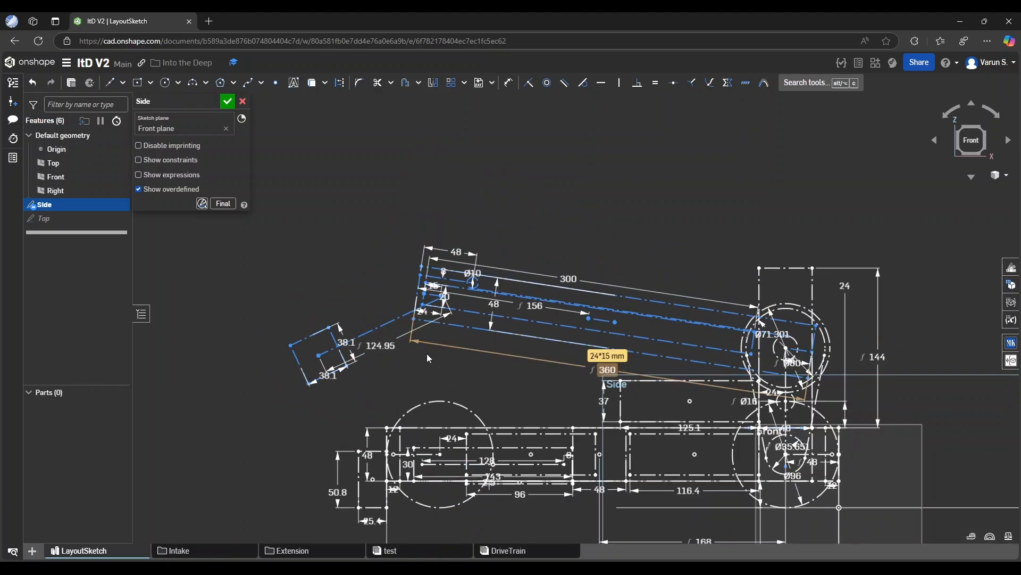
{"action": "scroll", "coordinate": [639, 306], "scroll_direction": "down", "scroll_amount": 3}
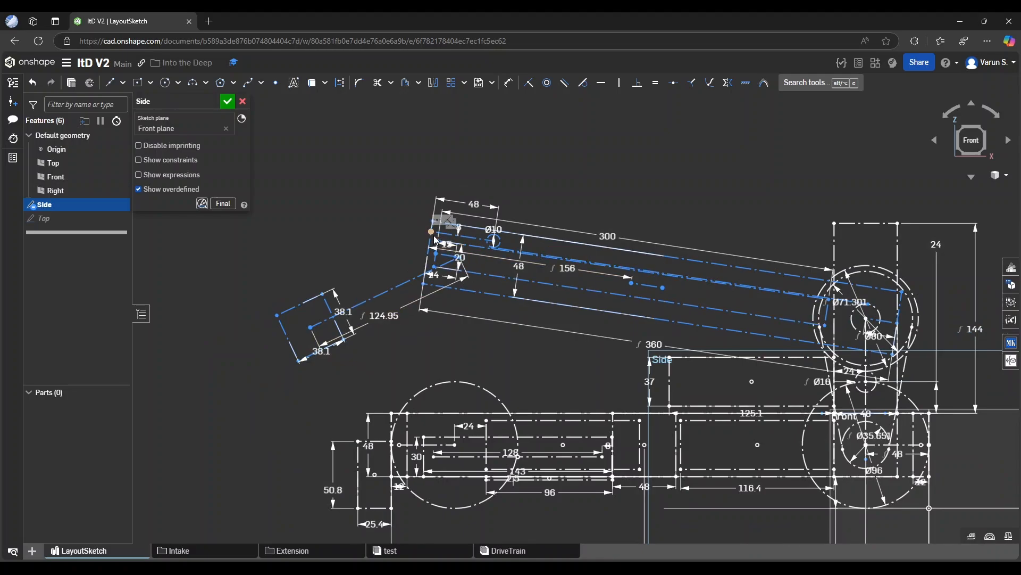
{"action": "middle_click_drag", "start_coordinate": [675, 334], "coordinate": [675, 334]}
{"action": "left_click_drag", "start_coordinate": [675, 335], "coordinate": [827, 340]}
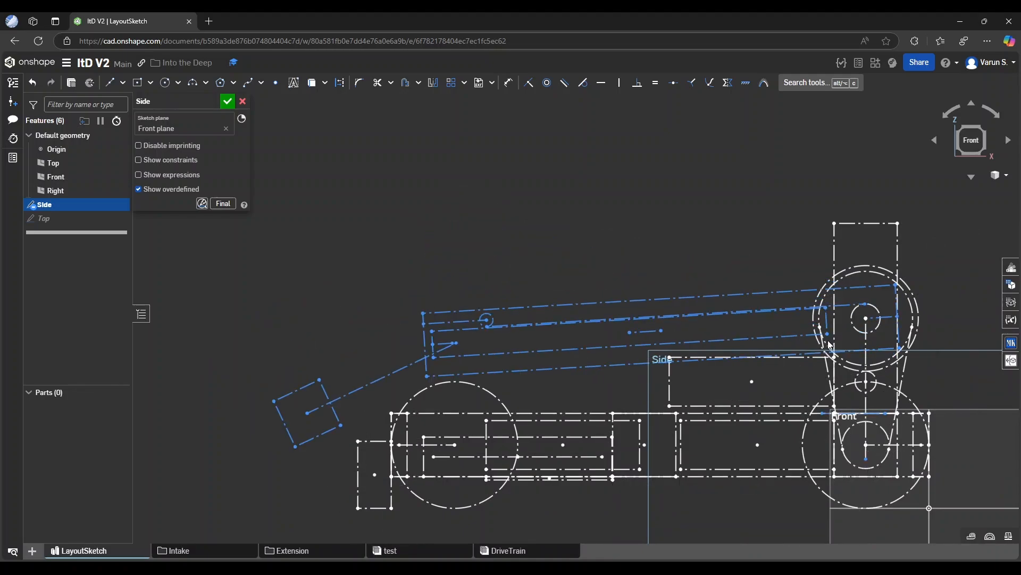
{"action": "left_click_drag", "start_coordinate": [377, 317], "coordinate": [530, 330]}
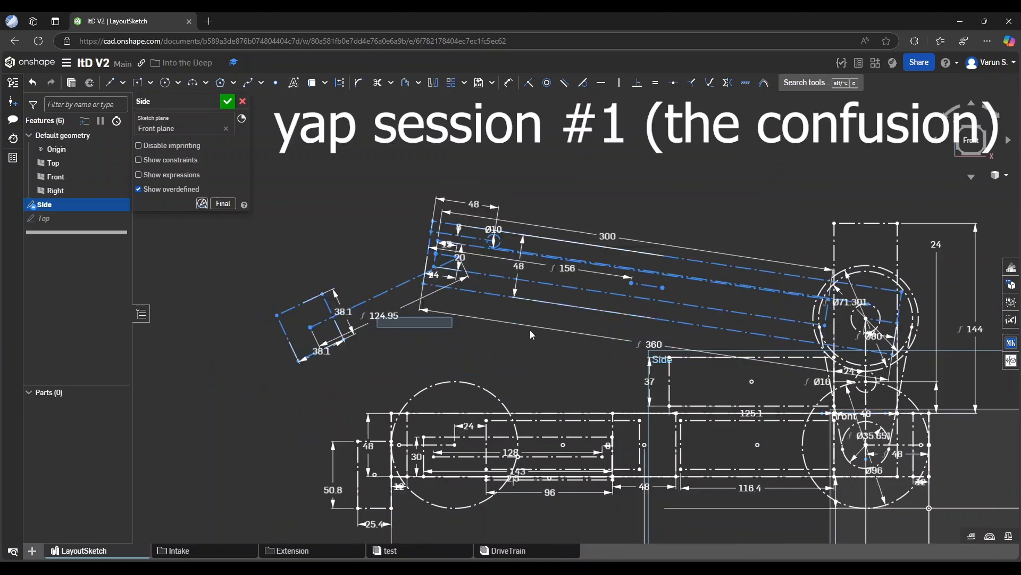
Swing the arm up to a nearly vertical position above its pivot tower
{"action": "scroll", "coordinate": [393, 360], "scroll_direction": "down", "scroll_amount": 1}
{"action": "mouse_move", "coordinate": [440, 252]}
{"action": "left_mouse_down"}
{"action": "mouse_move", "coordinate": [443, 395]}
{"action": "mouse_move", "coordinate": [442, 241]}
{"action": "left_mouse_up"}
{"action": "scroll", "coordinate": [466, 374], "scroll_direction": "down", "scroll_amount": 1}
{"action": "left_click_drag", "start_coordinate": [534, 301], "coordinate": [744, 141]}
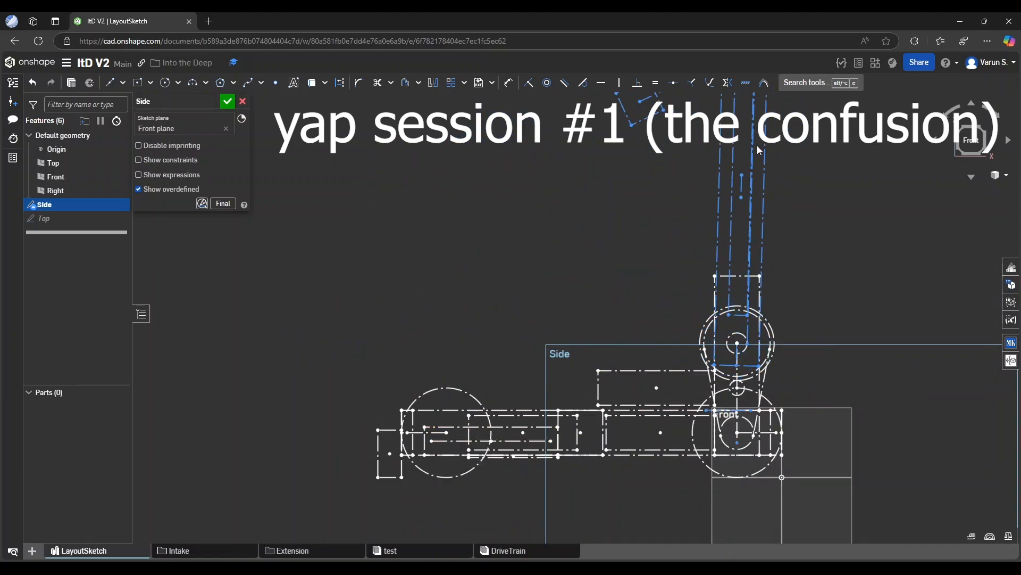
Examine the basket rectangle high above the robot and compare its position with the raised arm and claw
{"action": "scroll", "coordinate": [654, 345], "scroll_direction": "down", "scroll_amount": 7}
{"action": "scroll", "coordinate": [713, 165], "scroll_direction": "up", "scroll_amount": 2}
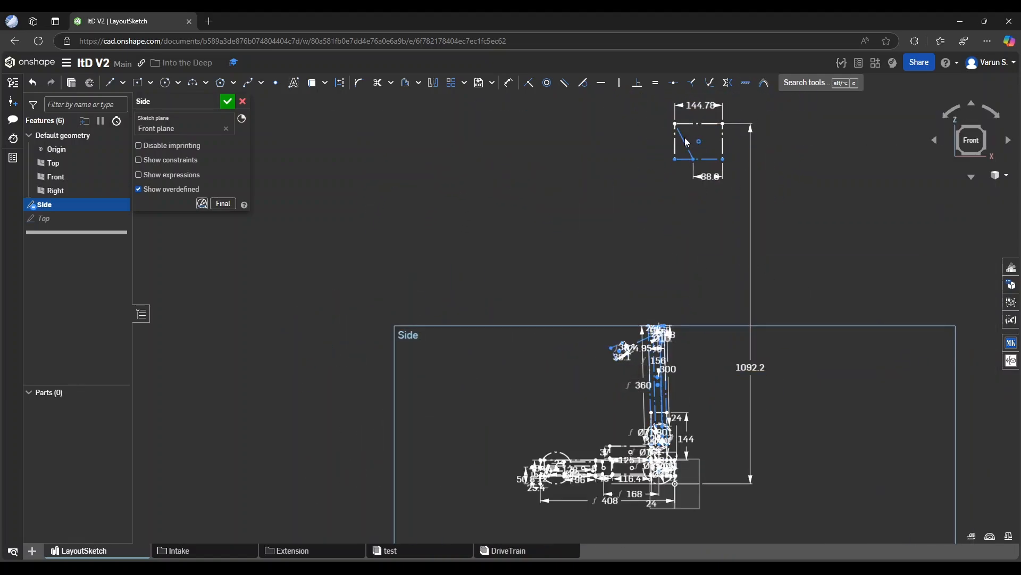
{"action": "scroll", "coordinate": [721, 133], "scroll_direction": "up", "scroll_amount": 6}
{"action": "scroll", "coordinate": [697, 177], "scroll_direction": "down", "scroll_amount": 7}
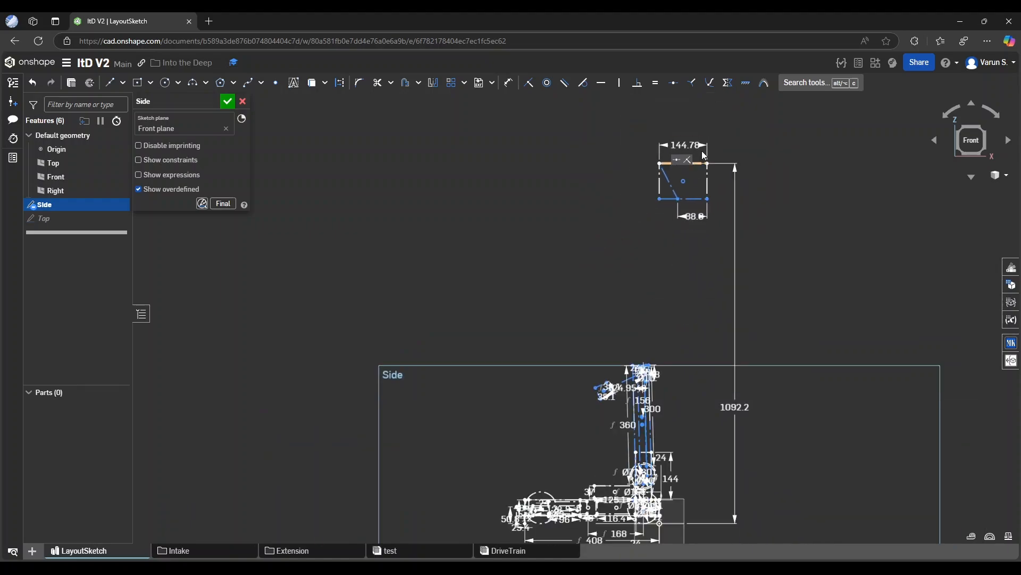
{"action": "mouse_move", "coordinate": [731, 129]}
{"action": "left_mouse_down"}
{"action": "mouse_move", "coordinate": [693, 156]}
{"action": "mouse_move", "coordinate": [647, 212]}
{"action": "left_mouse_up"}
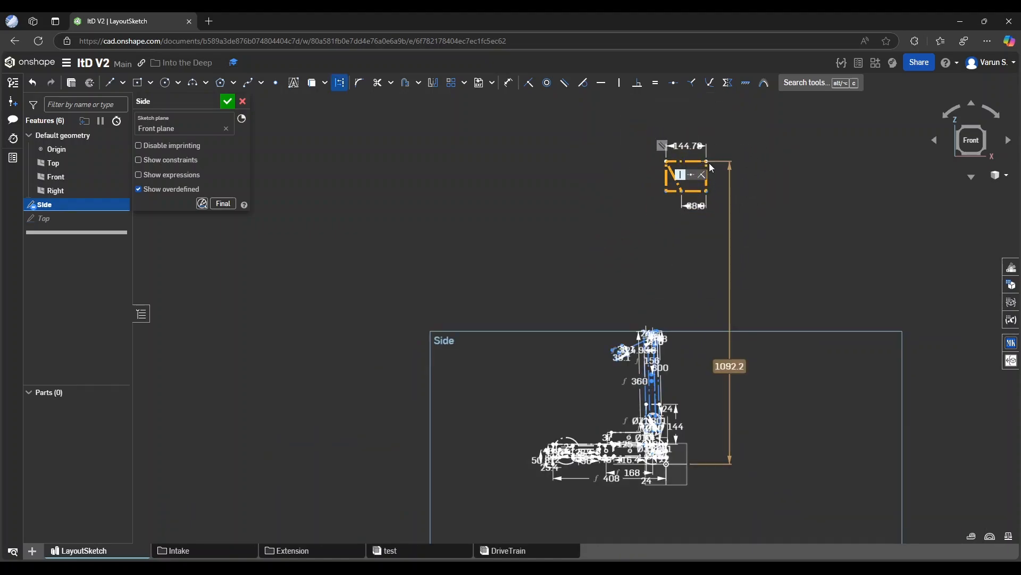
{"action": "left_click", "coordinate": [719, 358]}
{"action": "scroll", "coordinate": [591, 398], "scroll_direction": "up", "scroll_amount": 6}
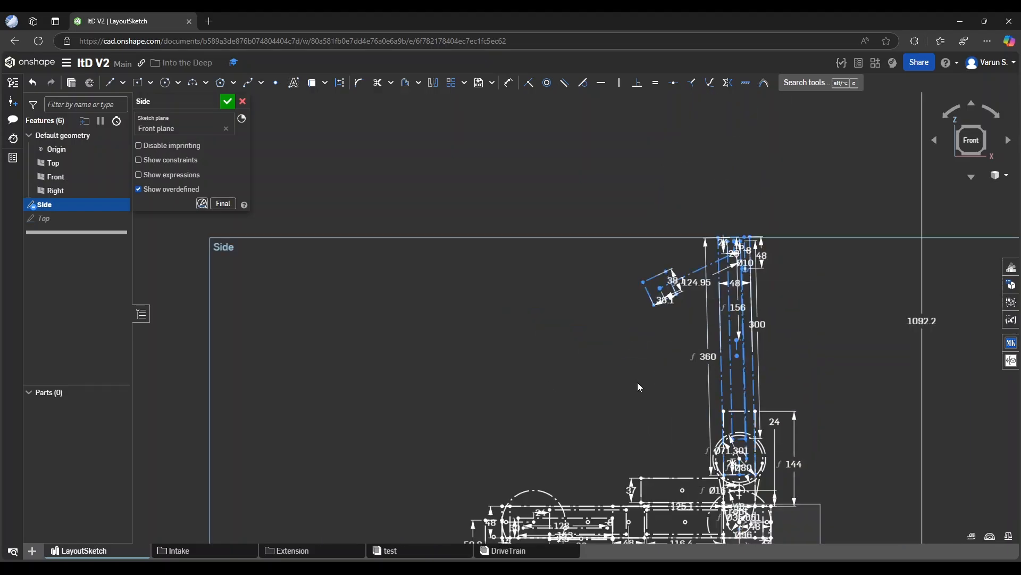
{"action": "mouse_move", "coordinate": [661, 190]}
{"action": "left_mouse_down"}
{"action": "mouse_move", "coordinate": [693, 275]}
{"action": "mouse_move", "coordinate": [730, 318]}
{"action": "left_mouse_up"}
{"action": "left_click", "coordinate": [670, 276]}
{"action": "scroll", "coordinate": [695, 271], "scroll_direction": "down", "scroll_amount": 5}
{"action": "middle_click_drag", "start_coordinate": [716, 219], "coordinate": [704, 322]}
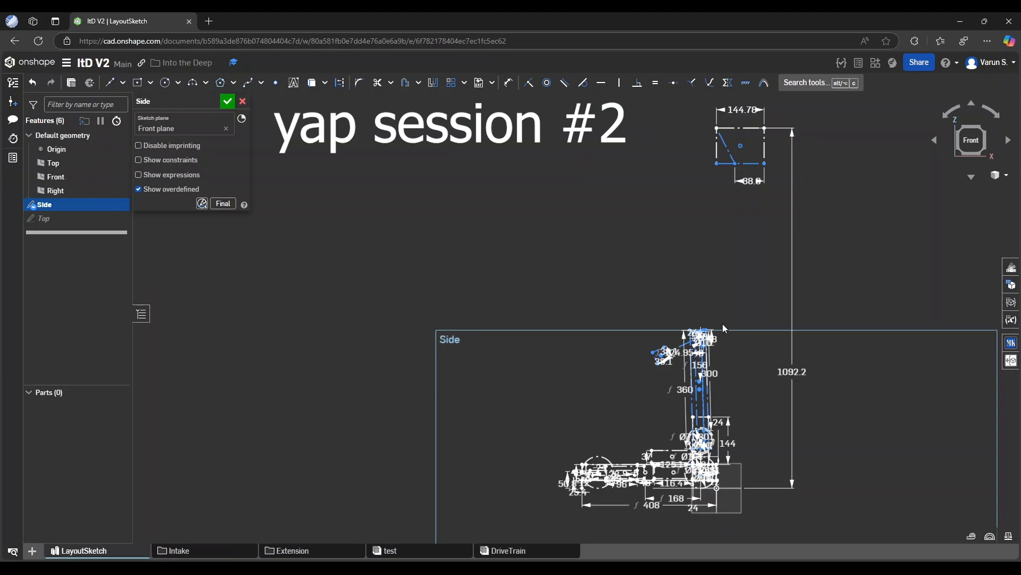
Finish the Side sketch, switch to the Top view, and open the Top sketch for editing
{"action": "left_click", "coordinate": [224, 105]}
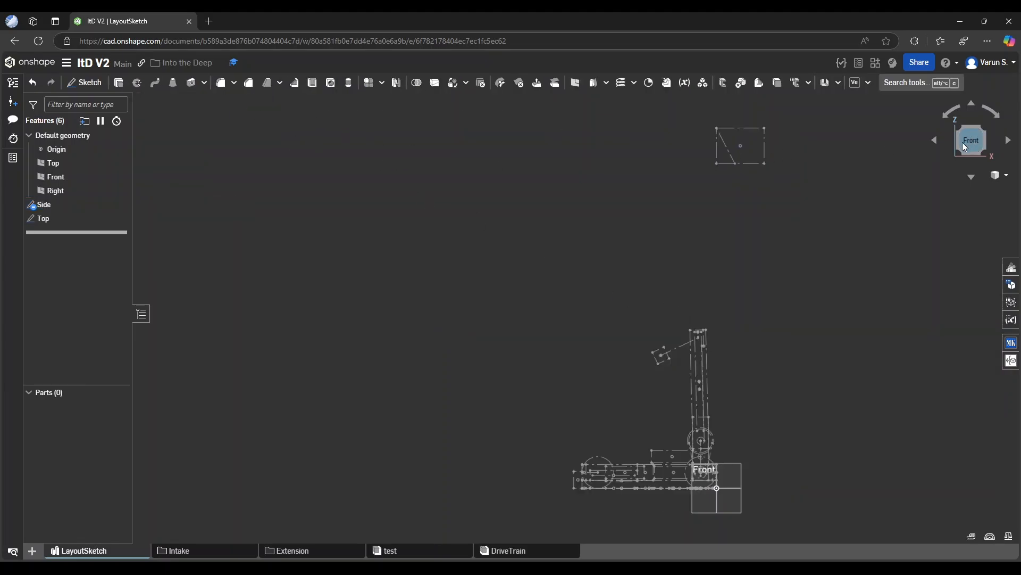
{"action": "left_click", "coordinate": [960, 124]}
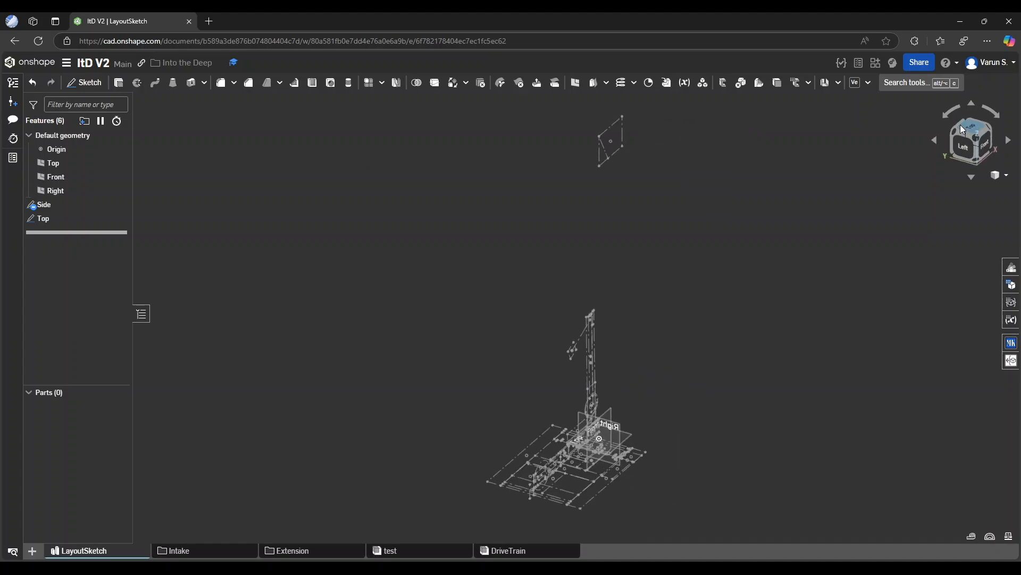
{"action": "left_click", "coordinate": [972, 125]}
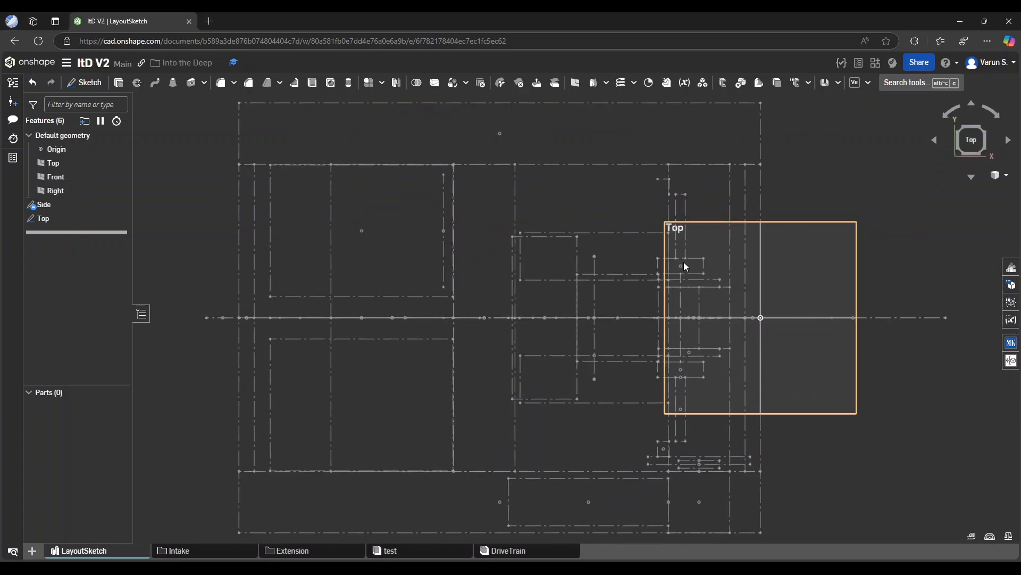
{"action": "double_click", "coordinate": [42, 218]}
Examine the overall chassis layout and dimensions in the Top sketch
{"action": "scroll", "coordinate": [584, 290], "scroll_direction": "down", "scroll_amount": 2}
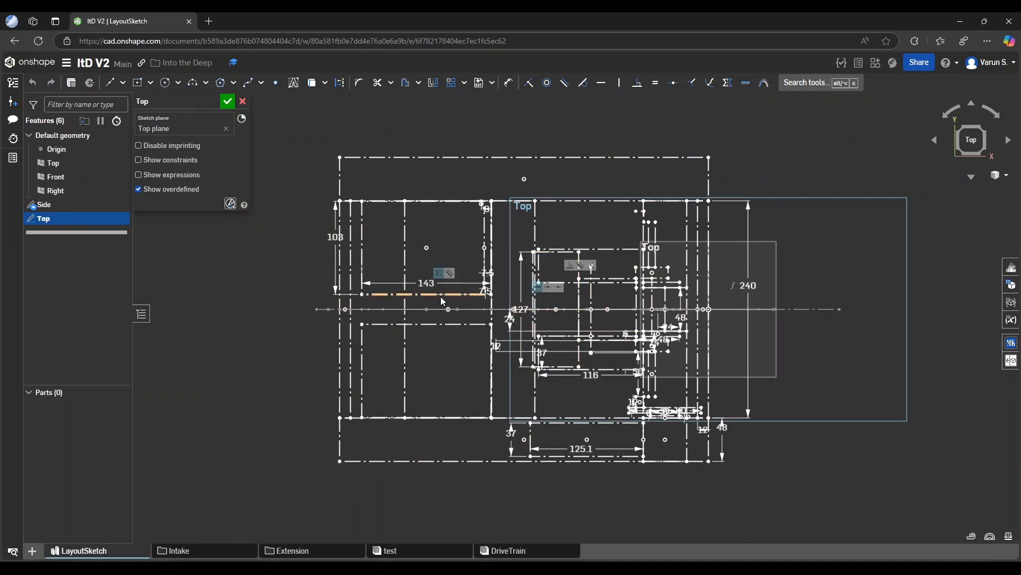
{"action": "scroll", "coordinate": [409, 300], "scroll_direction": "up", "scroll_amount": 2}
{"action": "scroll", "coordinate": [585, 333], "scroll_direction": "down", "scroll_amount": 1}
{"action": "scroll", "coordinate": [557, 327], "scroll_direction": "up", "scroll_amount": 1}
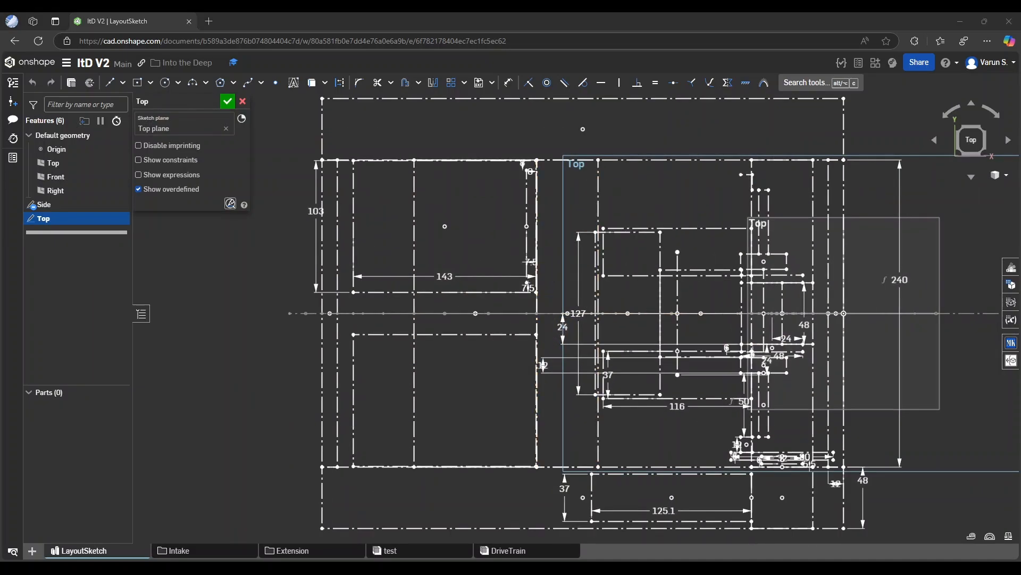
{"action": "scroll", "coordinate": [303, 336], "scroll_direction": "down", "scroll_amount": 1}
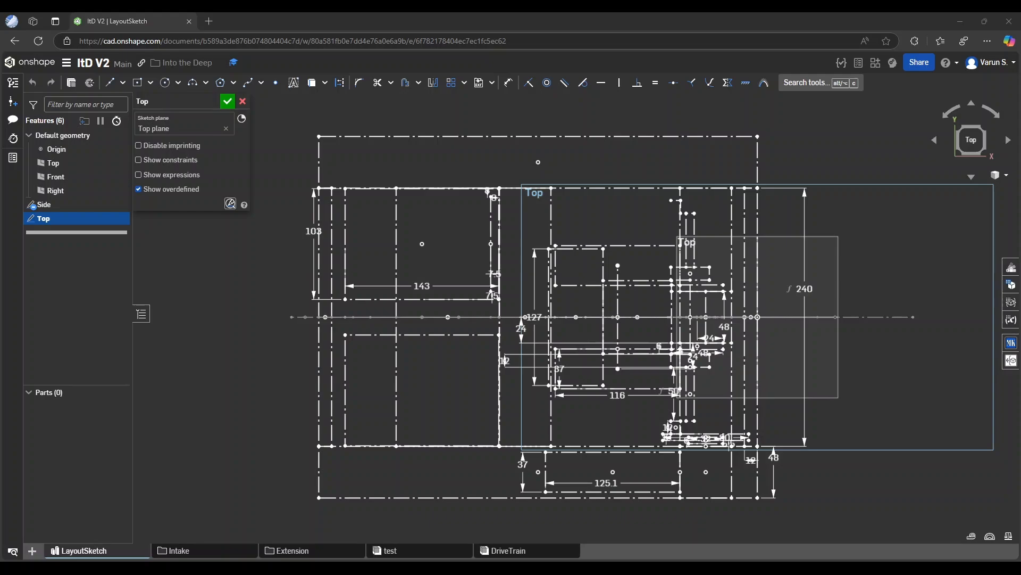
{"action": "mouse_move", "coordinate": [269, 358]}
{"action": "middle_mouse_down"}
{"action": "mouse_move", "coordinate": [244, 365]}
{"action": "mouse_move", "coordinate": [315, 388]}
{"action": "middle_mouse_up"}
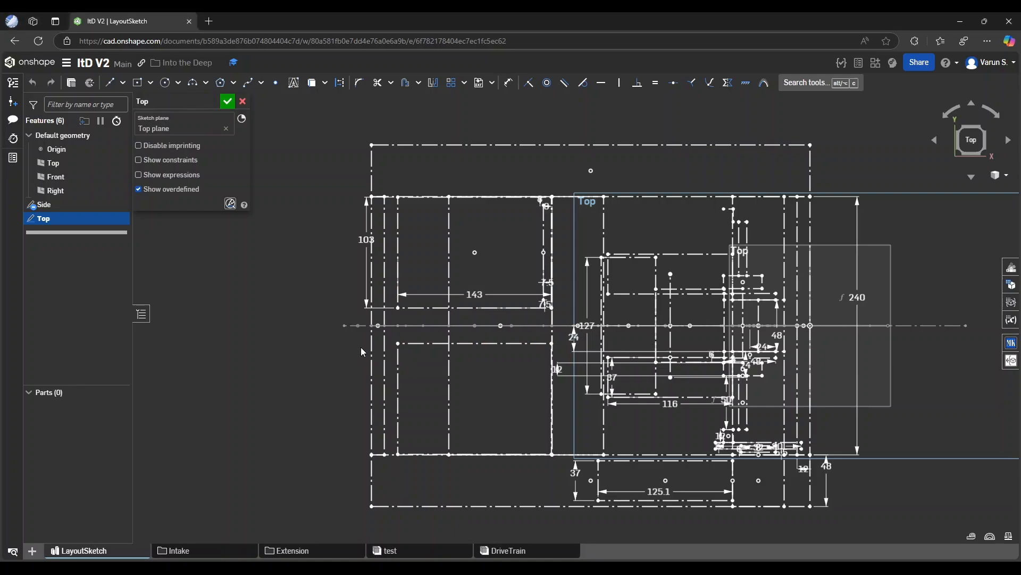
{"action": "scroll", "coordinate": [397, 296], "scroll_direction": "up", "scroll_amount": 1}
{"action": "scroll", "coordinate": [400, 332], "scroll_direction": "up", "scroll_amount": 1}
{"action": "middle_click_drag", "start_coordinate": [302, 343], "coordinate": [338, 337]}
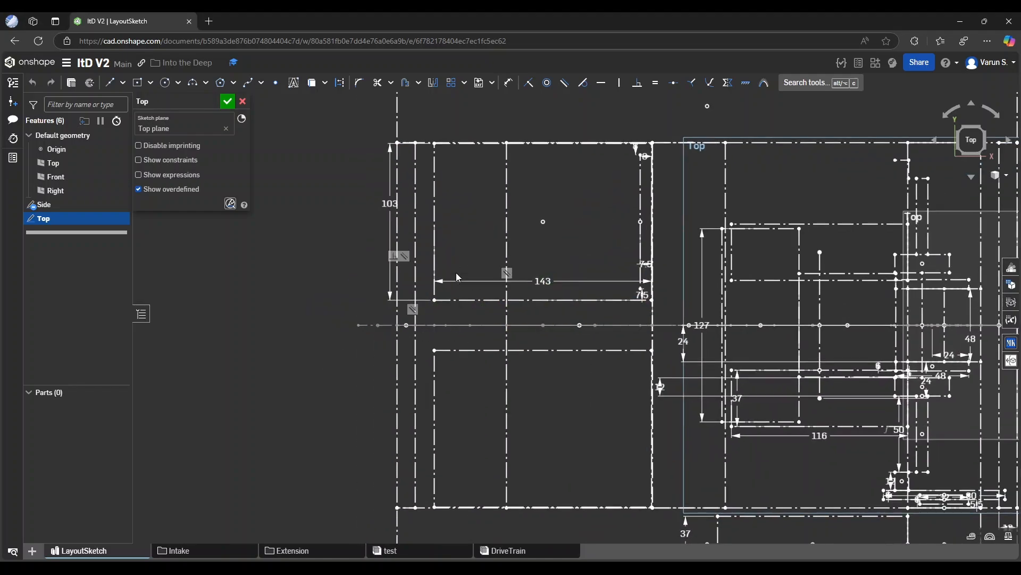
Inspect the two mirrored intake rectangles and the gap between them and the central extension mechanism in the Top sketch
{"action": "left_click_drag", "start_coordinate": [423, 129], "coordinate": [659, 312]}
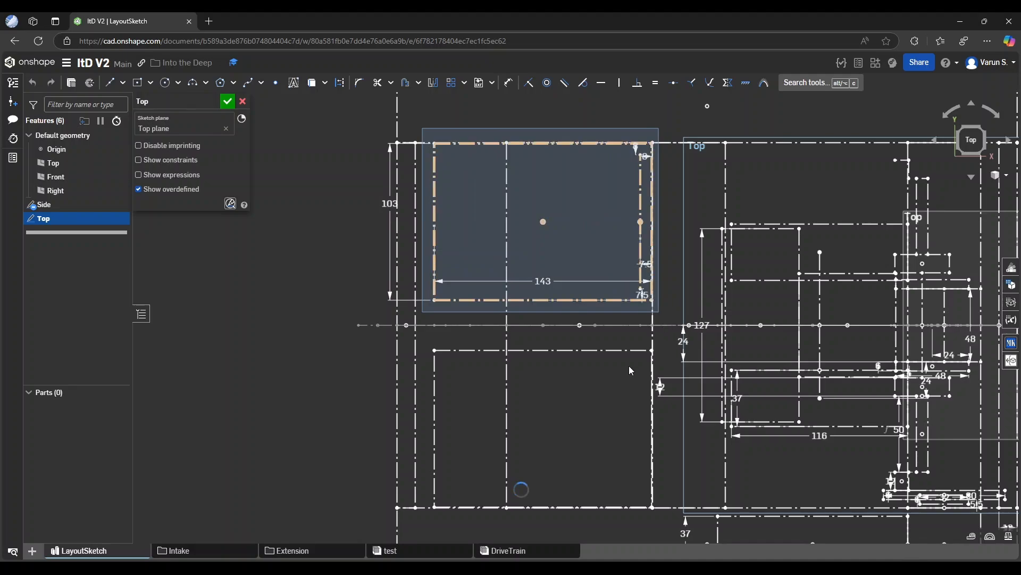
{"action": "left_click_drag", "start_coordinate": [423, 336], "coordinate": [674, 537]}
{"action": "left_click", "coordinate": [291, 414]}
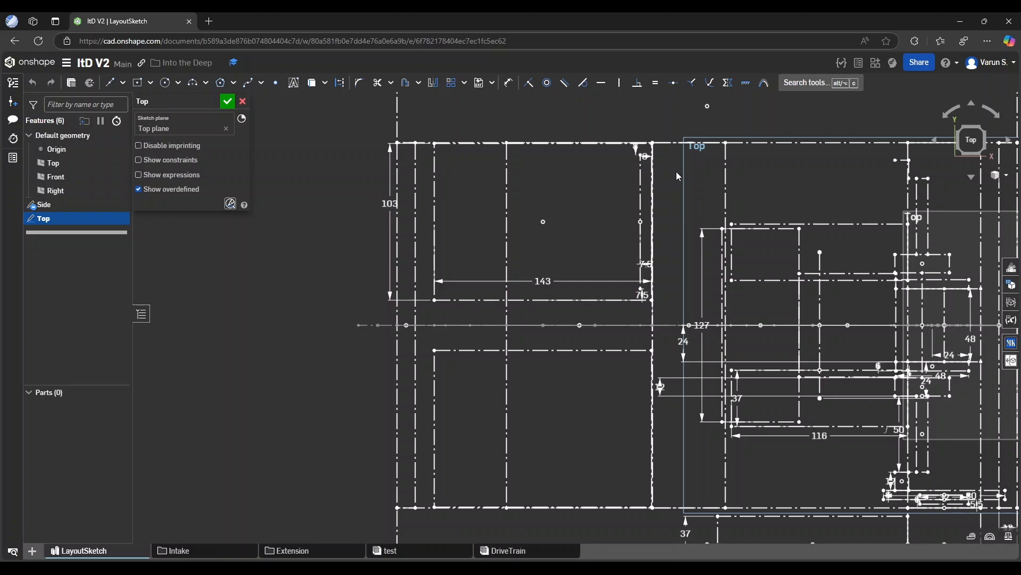
{"action": "left_click_drag", "start_coordinate": [669, 165], "coordinate": [714, 487]}
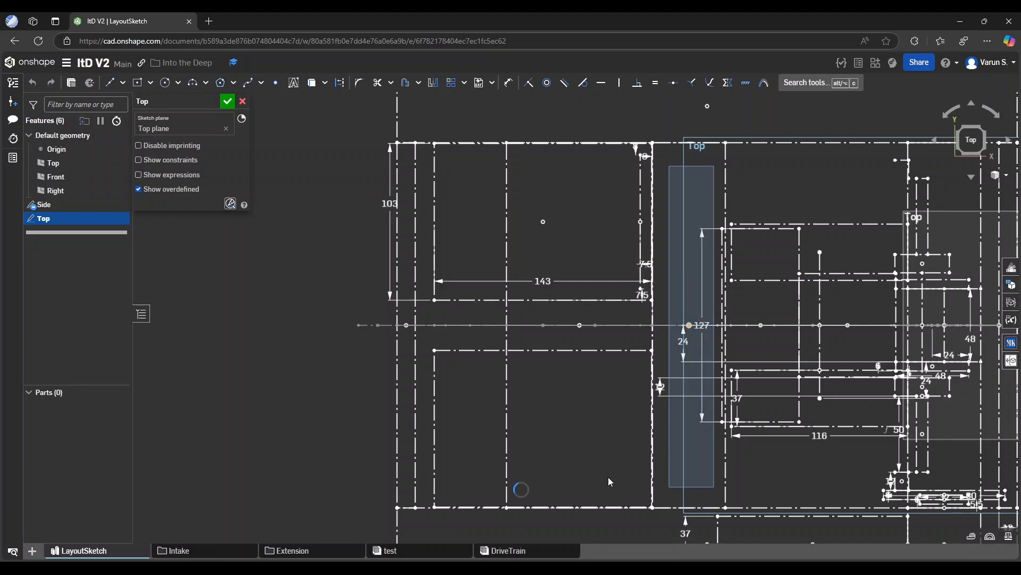
{"action": "scroll", "coordinate": [467, 366], "scroll_direction": "down", "scroll_amount": 3}
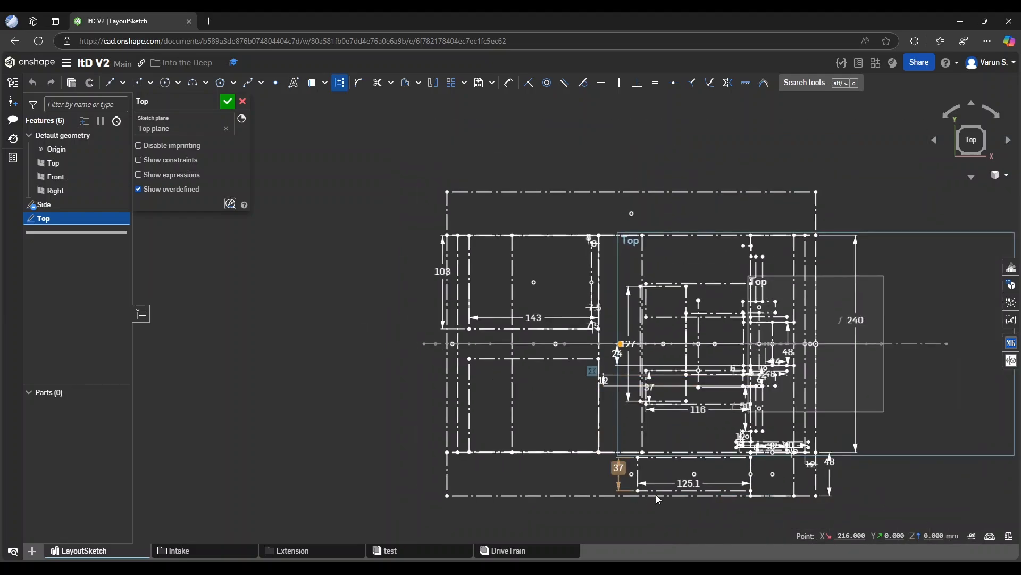
{"action": "scroll", "coordinate": [686, 462], "scroll_direction": "down", "scroll_amount": 1}
{"action": "scroll", "coordinate": [761, 229], "scroll_direction": "up", "scroll_amount": 1}
{"action": "scroll", "coordinate": [658, 260], "scroll_direction": "down", "scroll_amount": 1}
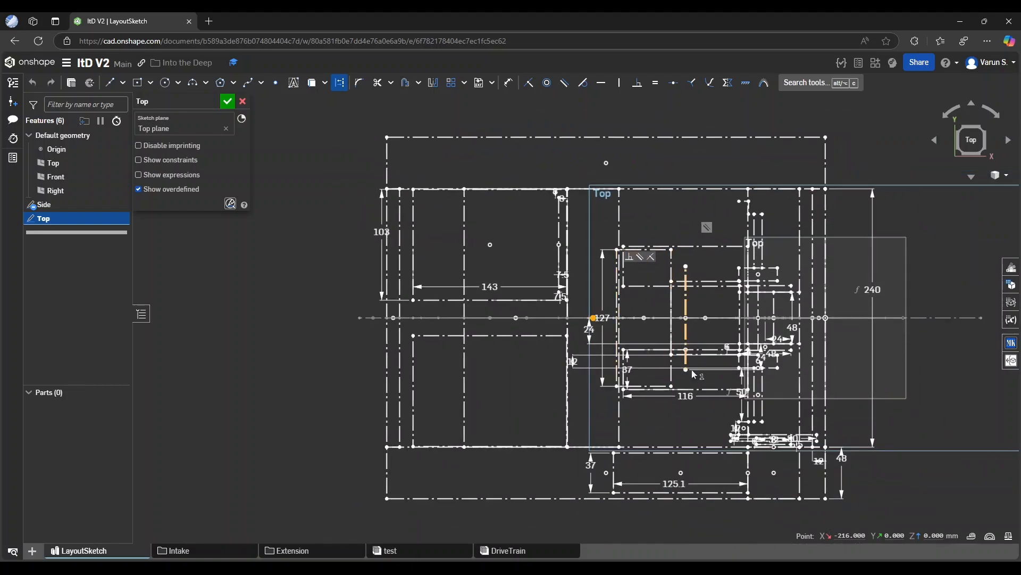
{"action": "left_click", "coordinate": [348, 353]}
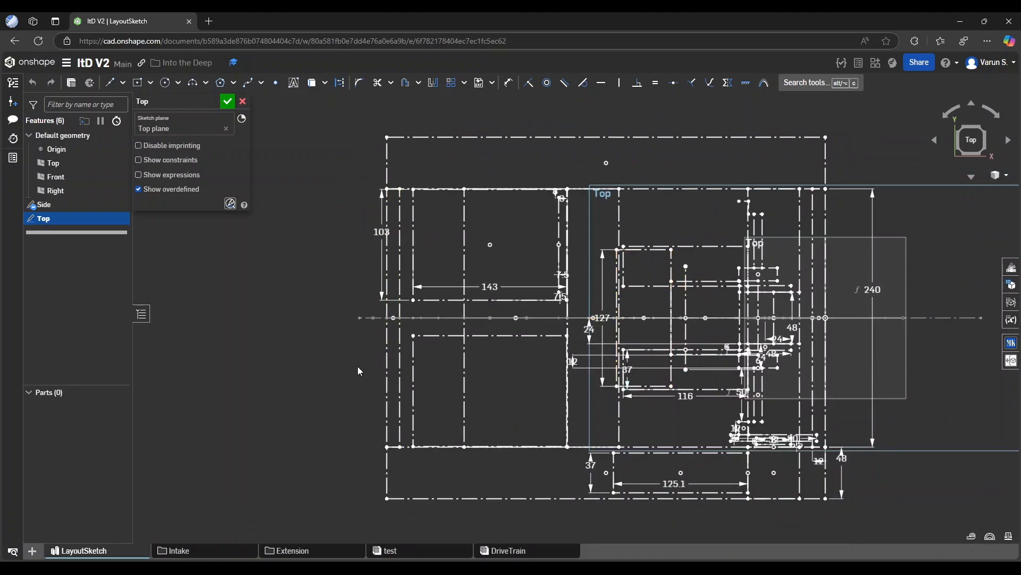